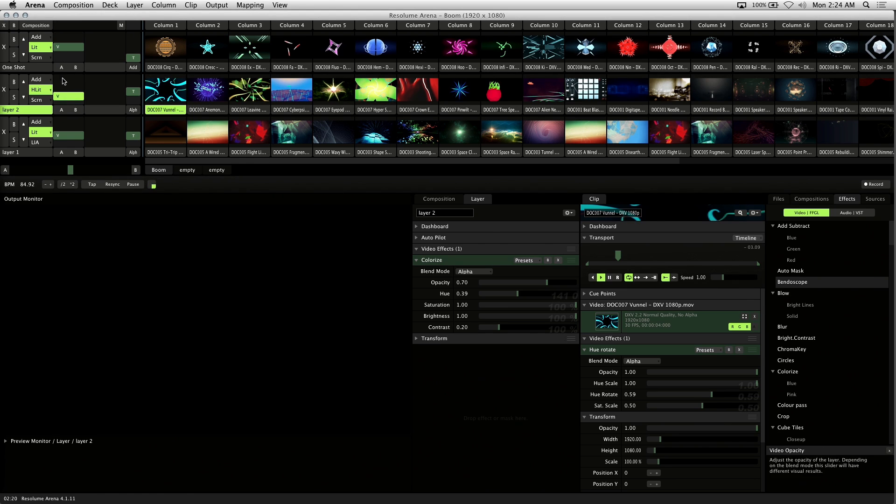
# Select the One Shot layer and set the composition's clip target to Own Layer.
pyautogui.click(32, 71)
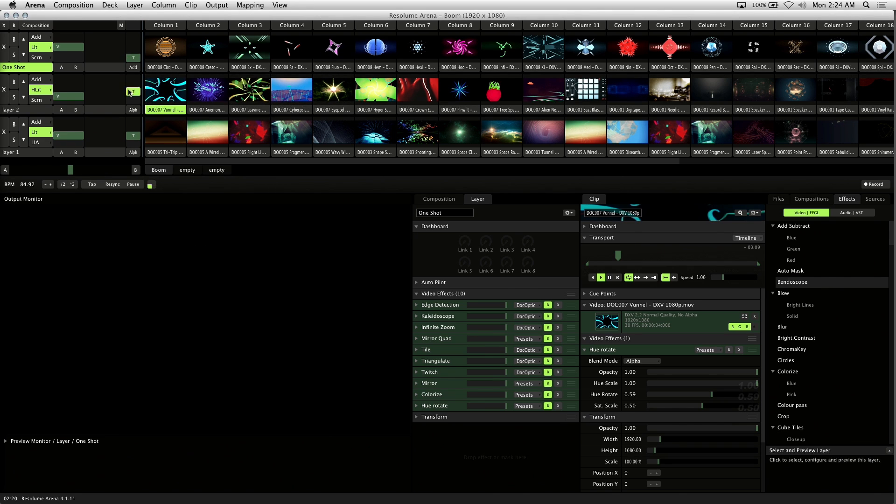
pyautogui.click(72, 5)
pyautogui.moveTo(112, 84)
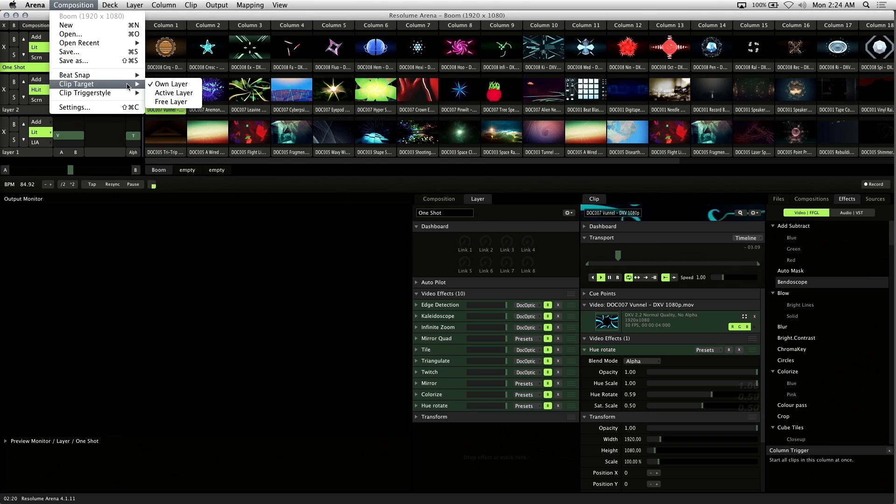
pyautogui.click(174, 86)
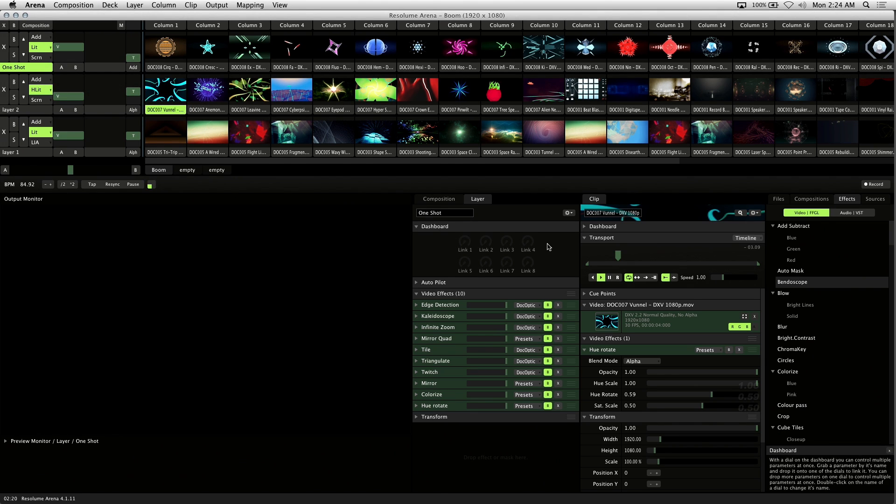
# Trigger the Cirq clip in Column 1, set it to Play Once, and retrigger it to test the setting.
pyautogui.click(165, 48)
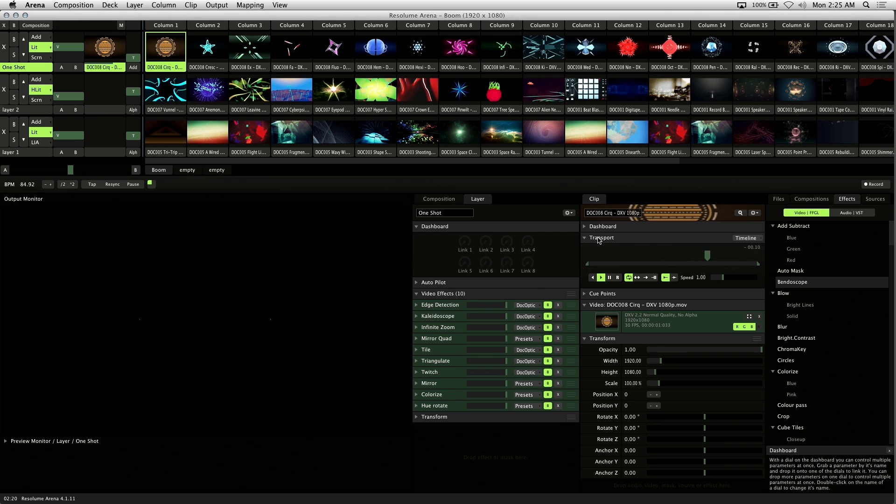
pyautogui.click(646, 278)
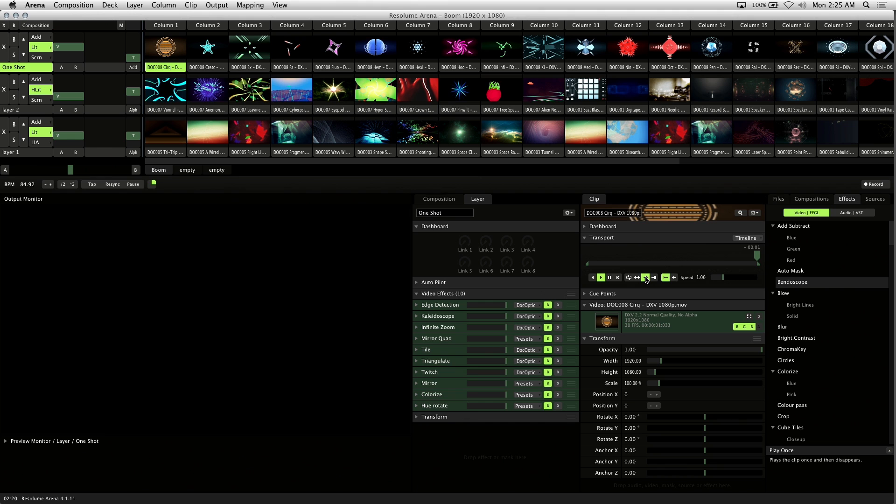
pyautogui.click(171, 45)
pyautogui.click(171, 46)
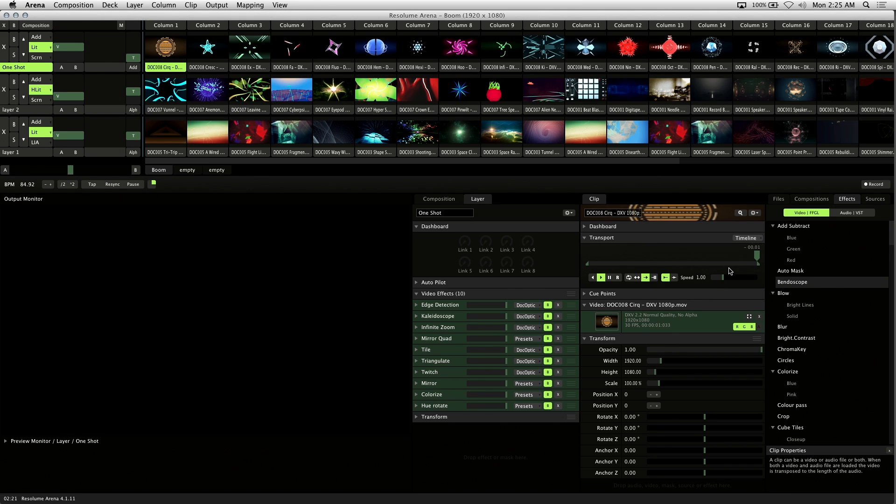
# Examine the transport mode options of the Cirq clip without changing the mode.
pyautogui.click(747, 238)
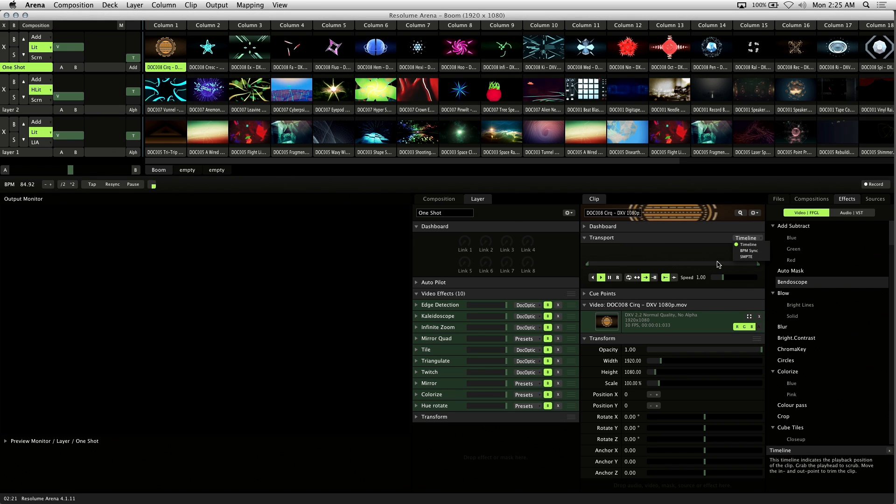
pyautogui.click(719, 238)
pyautogui.click(719, 241)
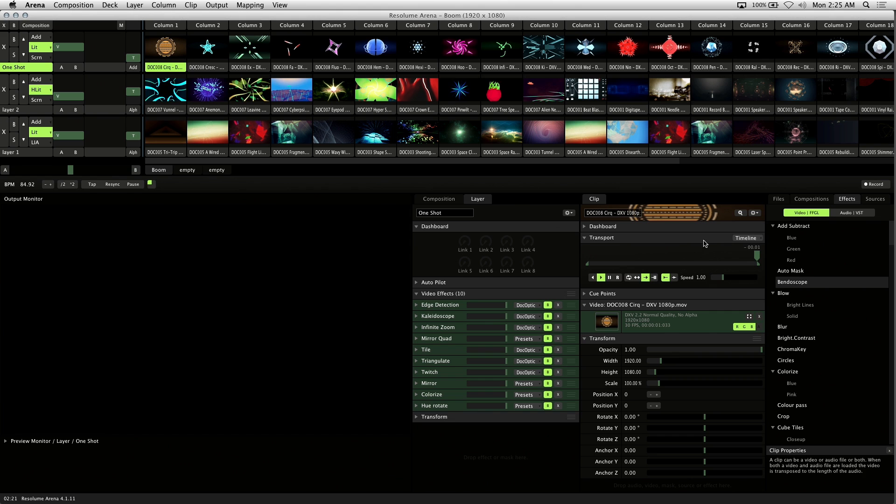
# Trigger the Cresc, Ex, Hexi, Nin, Rec and Ral clips one after another on the One Shot layer.
pyautogui.click(207, 49)
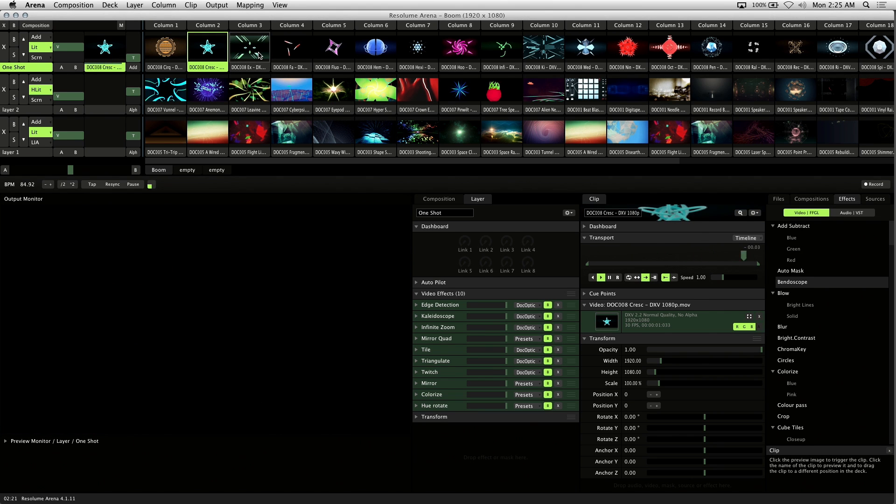
pyautogui.click(260, 55)
pyautogui.click(422, 52)
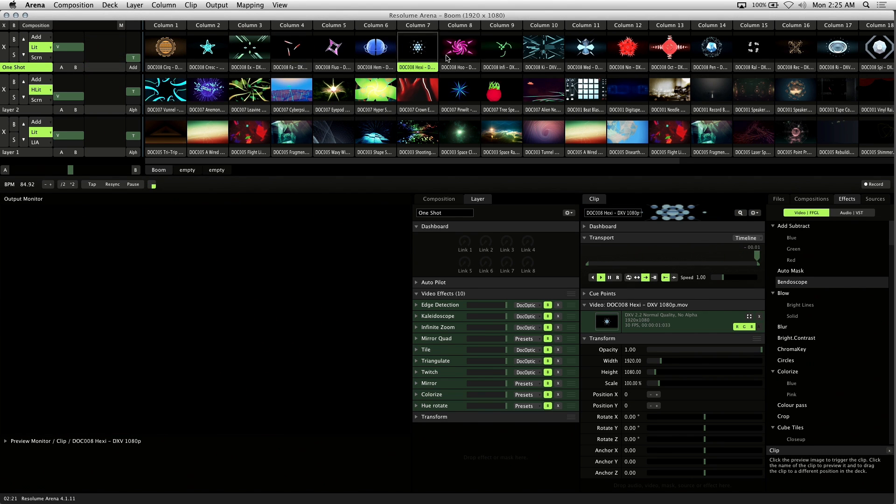
pyautogui.click(628, 50)
pyautogui.click(792, 48)
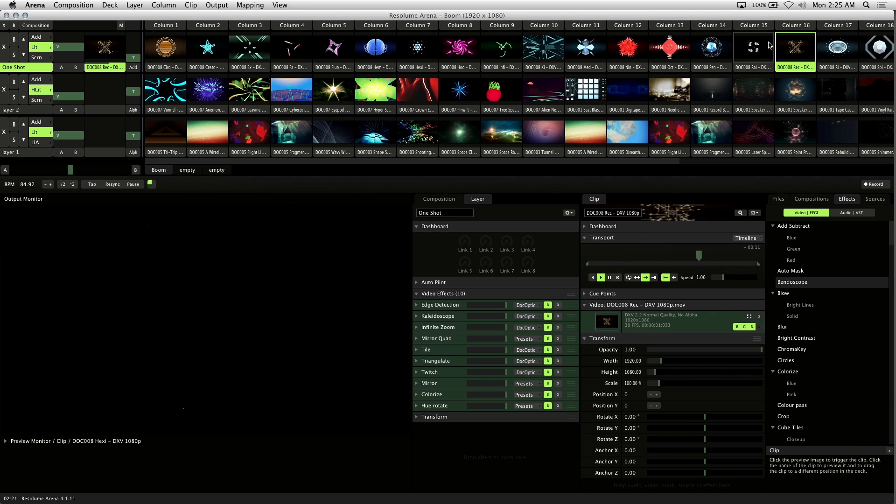
pyautogui.click(755, 47)
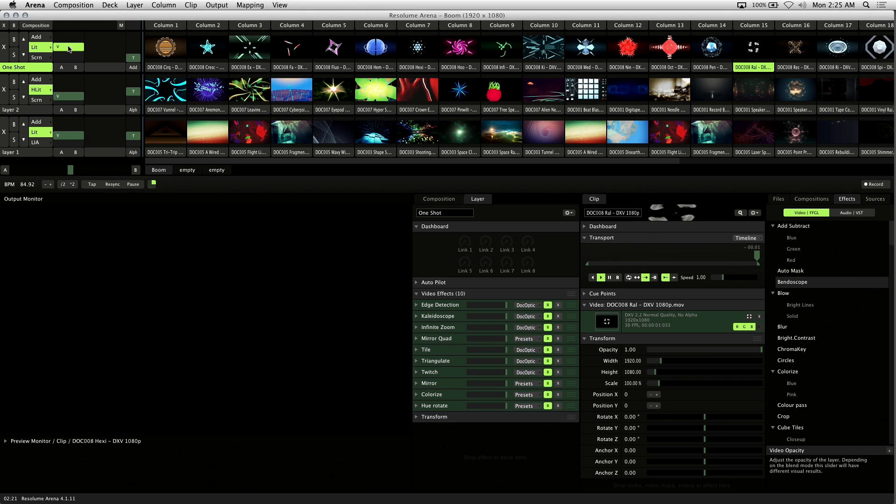
# Play the Anemonemic clip on layer 2 and the Tri-Trip clip on layer 1 as background visuals.
pyautogui.moveTo(70, 49); pyautogui.dragTo(77, 61)
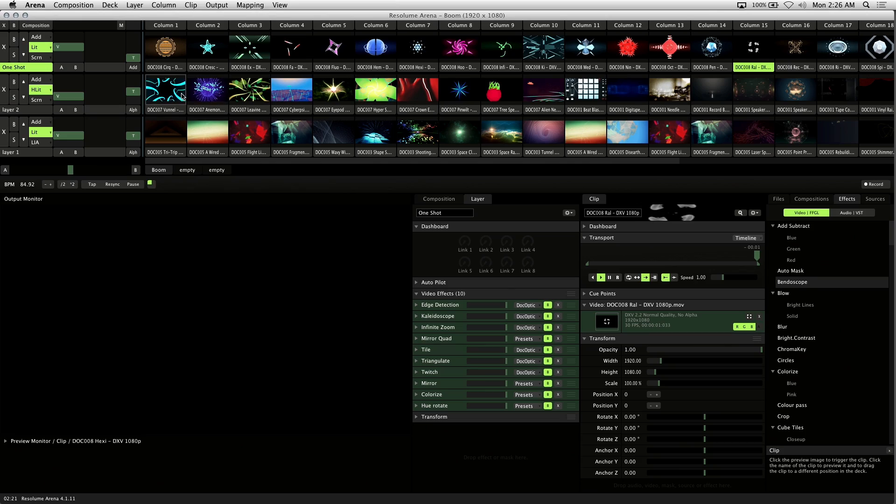
pyautogui.click(208, 93)
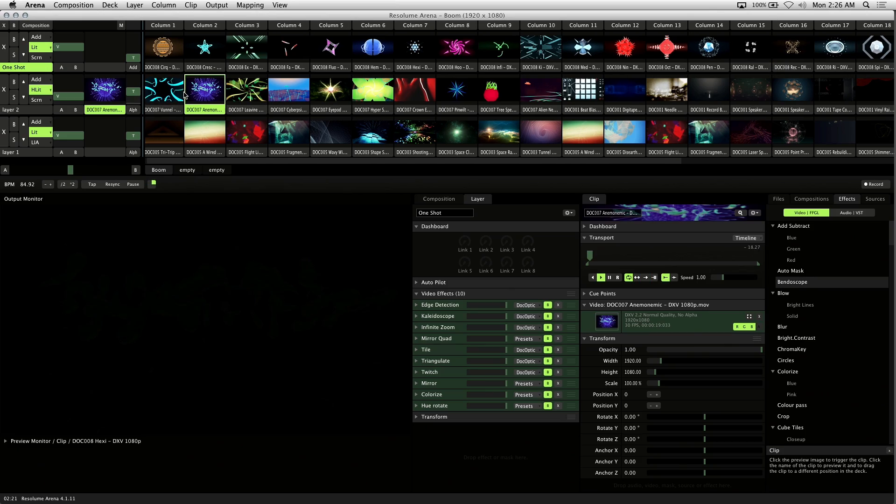
pyautogui.click(173, 124)
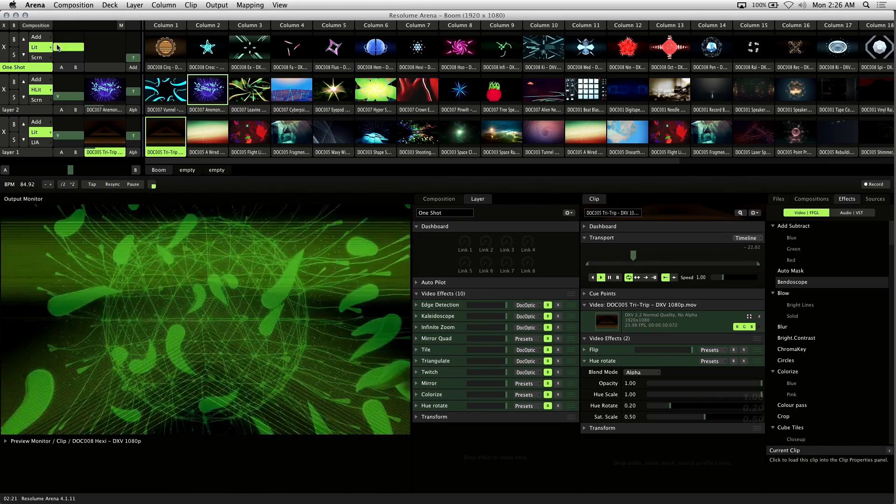
# Set the One Shot layer's blend mode to Add and trigger its Cresc and Fa clips over the background.
pyautogui.click(38, 37)
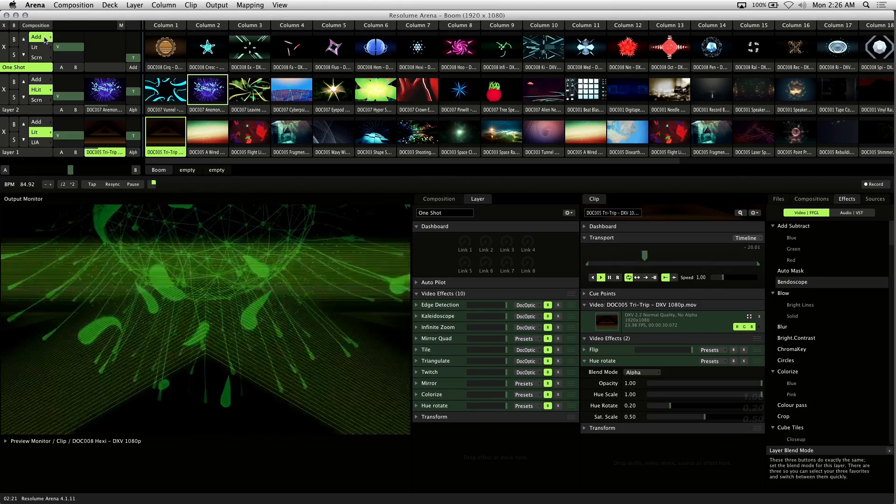
pyautogui.click(202, 51)
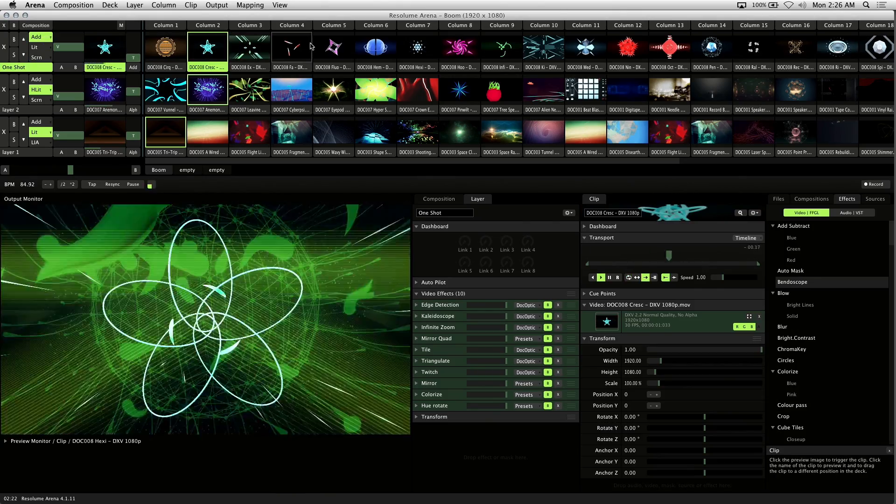
pyautogui.click(285, 50)
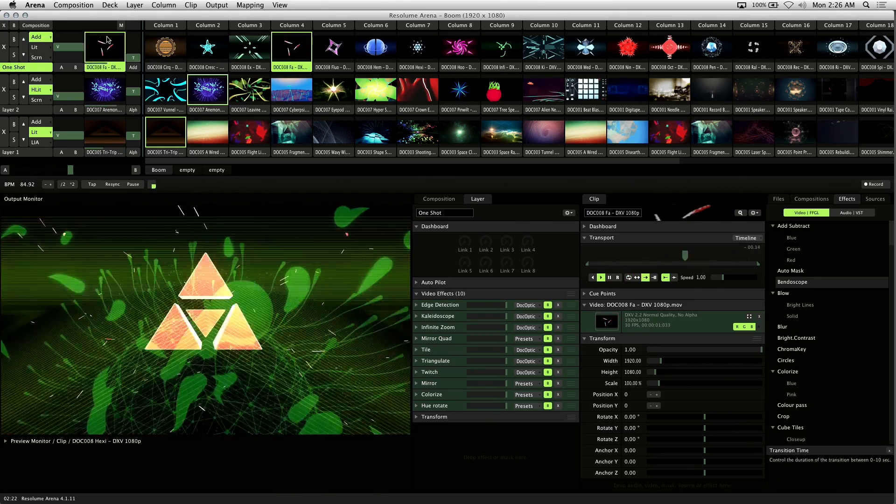
# Switch the One Shot layer's blend mode to Lit and trigger its Hem and Hoo clips.
pyautogui.click(51, 49)
pyautogui.click(376, 50)
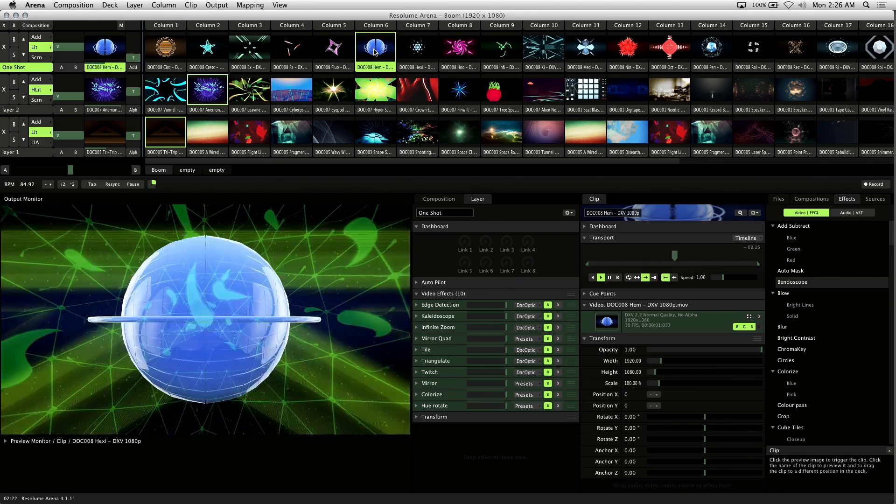
pyautogui.click(460, 49)
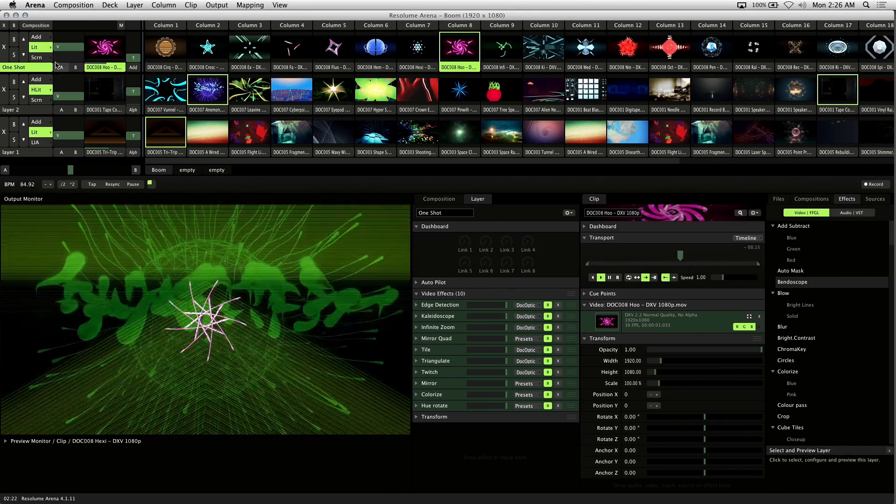
# Switch the One Shot layer's blend mode to Scrn and trigger its Infi, Ral and Med clips.
pyautogui.click(37, 57)
pyautogui.click(502, 48)
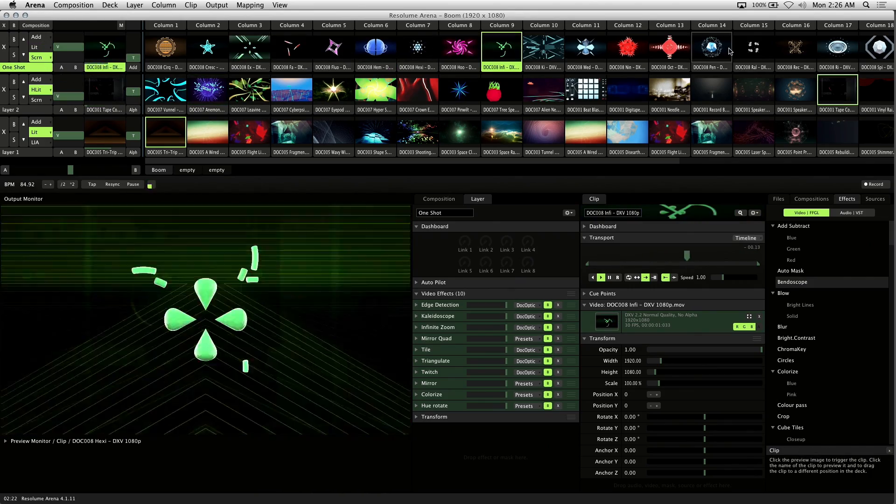
pyautogui.click(737, 50)
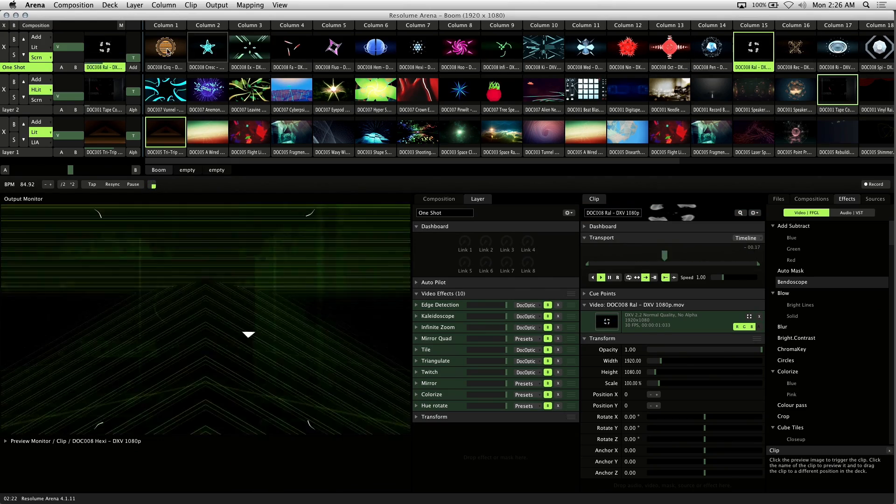
pyautogui.click(572, 53)
# Return the One Shot layer to the Lit blend mode and trigger its Ex, Med, Oct and Pen clips.
pyautogui.click(41, 48)
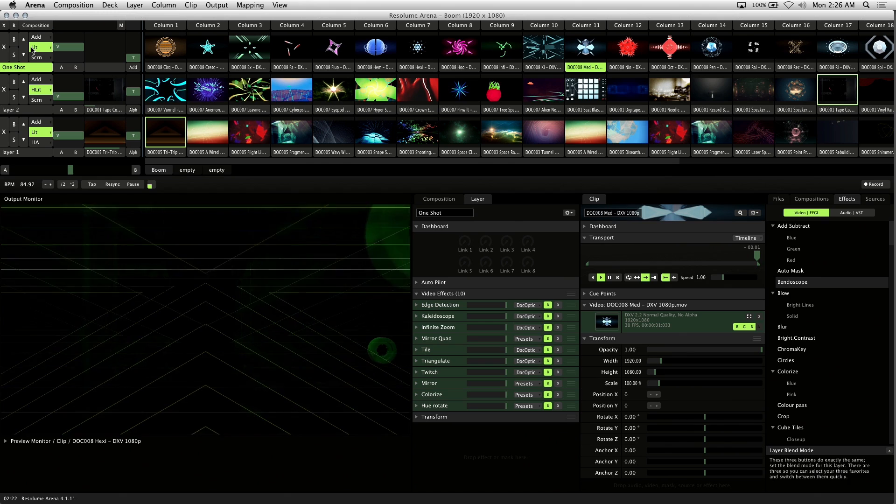
pyautogui.click(249, 47)
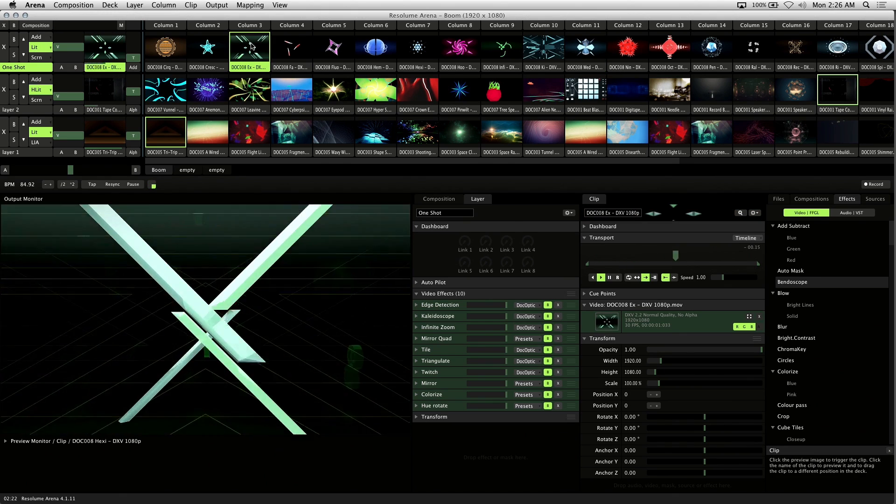
pyautogui.click(598, 44)
pyautogui.click(670, 49)
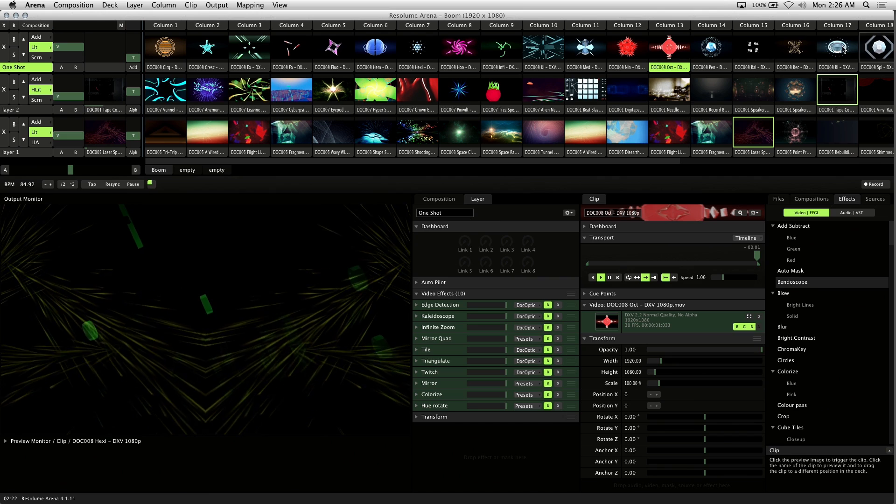
pyautogui.click(723, 51)
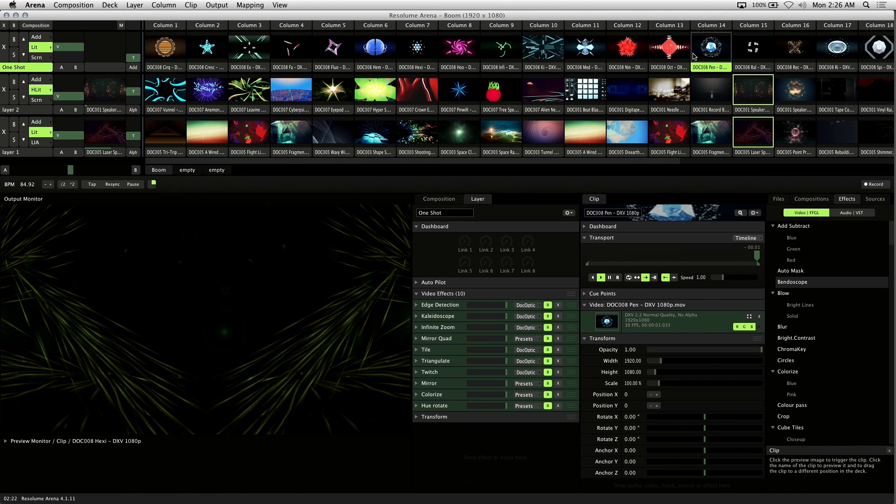
# Edit the composition key map, assigning Q, W, E, R, T and Y to the One Shot clips in Columns 1 to 6.
pyautogui.click(251, 6)
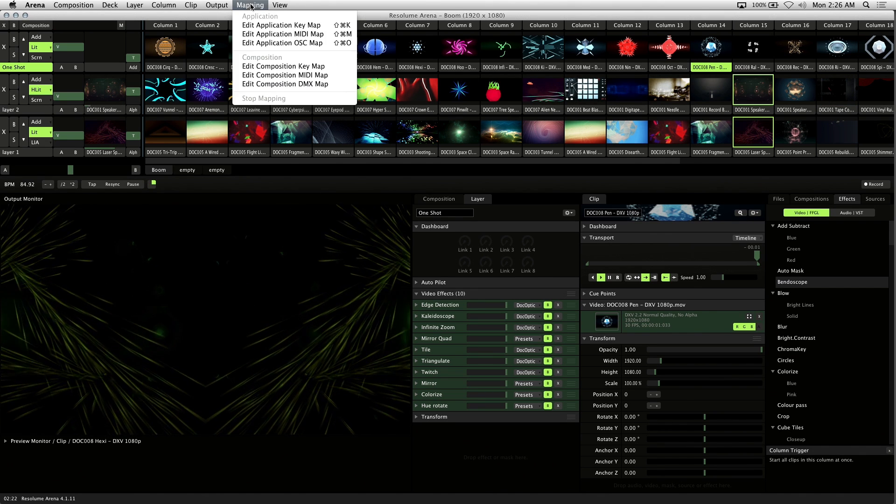
pyautogui.click(305, 67)
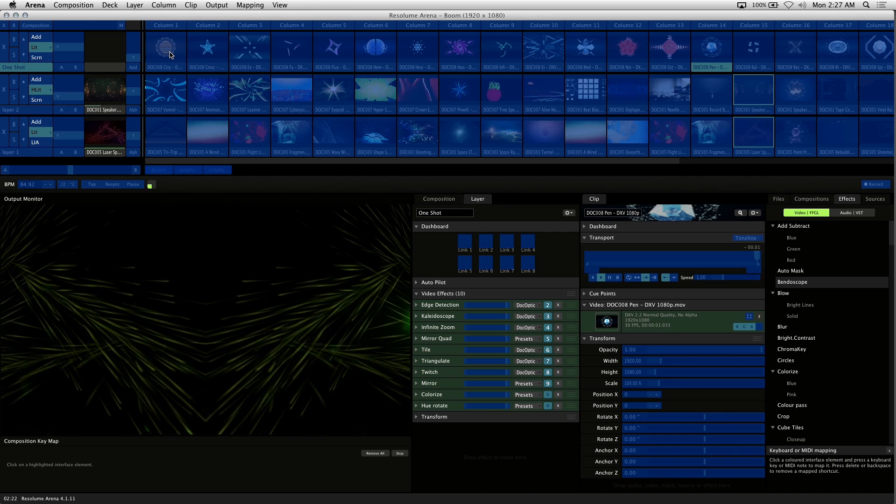
pyautogui.click(223, 57)
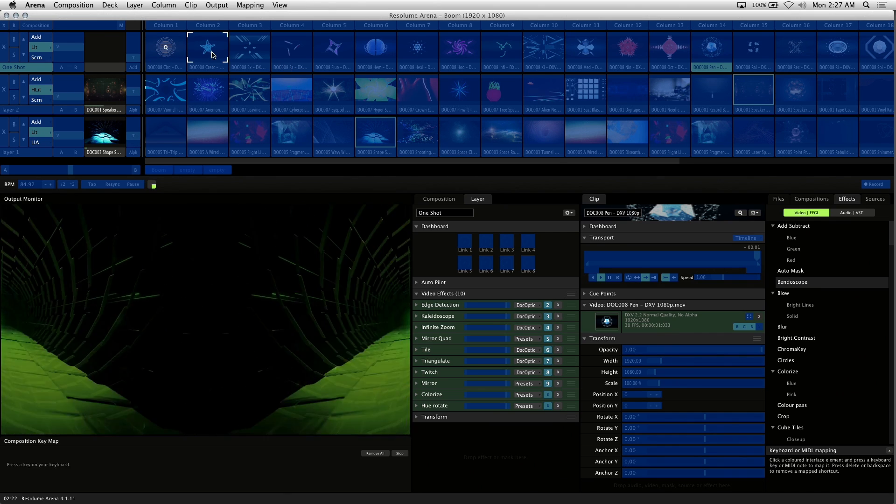
pyautogui.press('w')
pyautogui.click(244, 57)
pyautogui.press('e')
pyautogui.click(296, 57)
pyautogui.press('r')
pyautogui.click(333, 57)
pyautogui.press('t')
pyautogui.click(386, 52)
pyautogui.press('y')
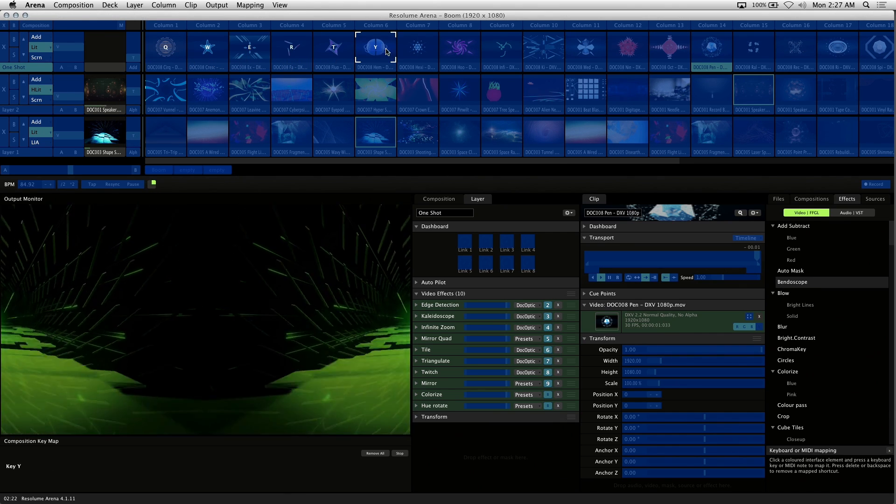
# Map U, I, O and P to the One Shot clips in Columns 7 to 10, map the rest through semicolon for Column 23, and stop mapping.
pyautogui.click(418, 53)
pyautogui.press('u')
pyautogui.click(460, 50)
pyautogui.press('i')
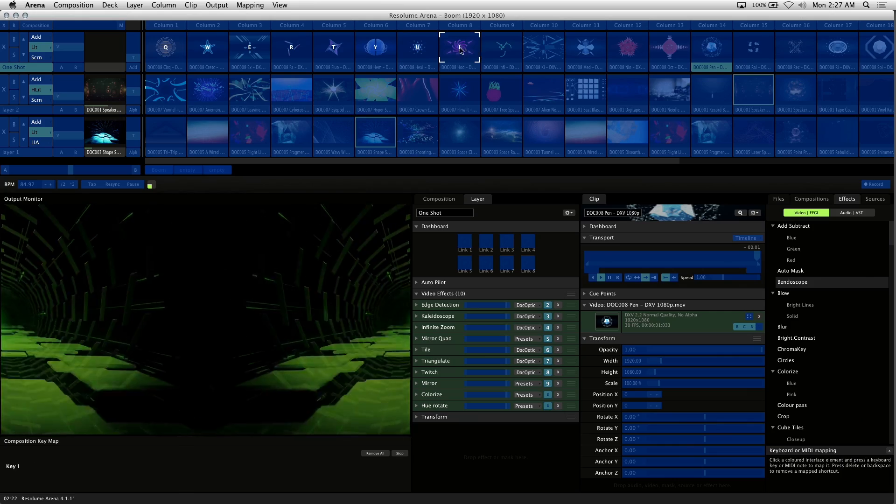
pyautogui.click(487, 52)
pyautogui.press('o')
pyautogui.click(542, 51)
pyautogui.press('p')
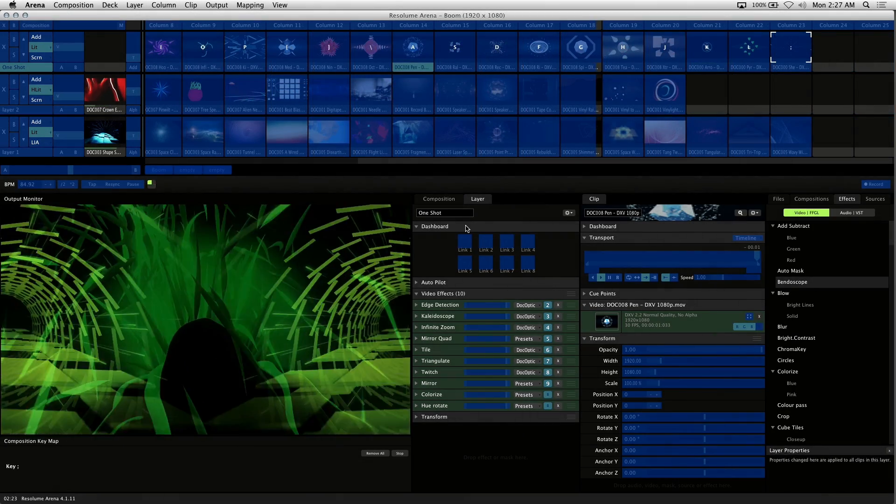
pyautogui.click(400, 453)
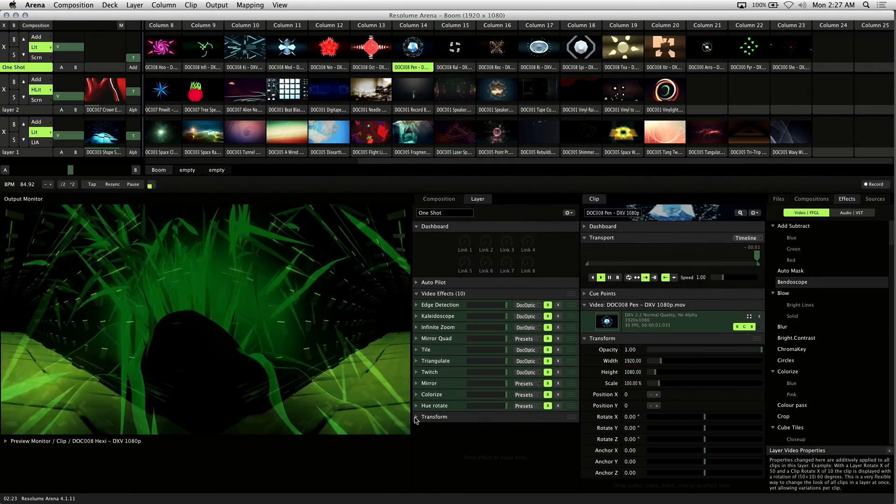
# Test the new key mappings by triggering the One Shot clips assigned to E, K, R, O and semicolon.
pyautogui.press('8')
pyautogui.press('e')
pyautogui.press('k')
pyautogui.press('r')
pyautogui.press('o')
pyautogui.press('k')
pyautogui.press(';')
# Trigger the mapped Ex clip, bypass the One Shot layer's Mirror effect, and trigger the mapped Fa clip.
pyautogui.press('e')
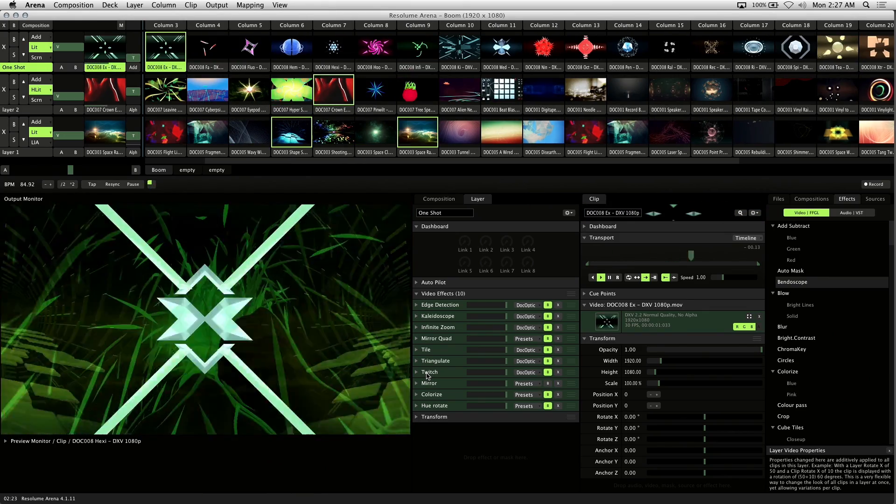
pyautogui.click(550, 384)
pyautogui.press('r')
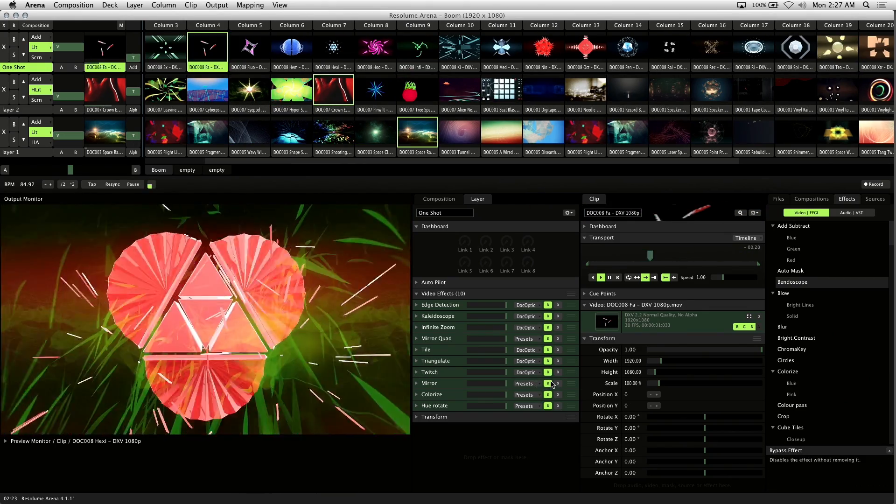
# Trigger the One Shot clips mapped to O, G, S, semicolon, H, J and L over the background visuals.
pyautogui.press('o')
pyautogui.press('g')
pyautogui.press('s')
pyautogui.press(';')
pyautogui.press('h')
pyautogui.press('j')
pyautogui.press('l')
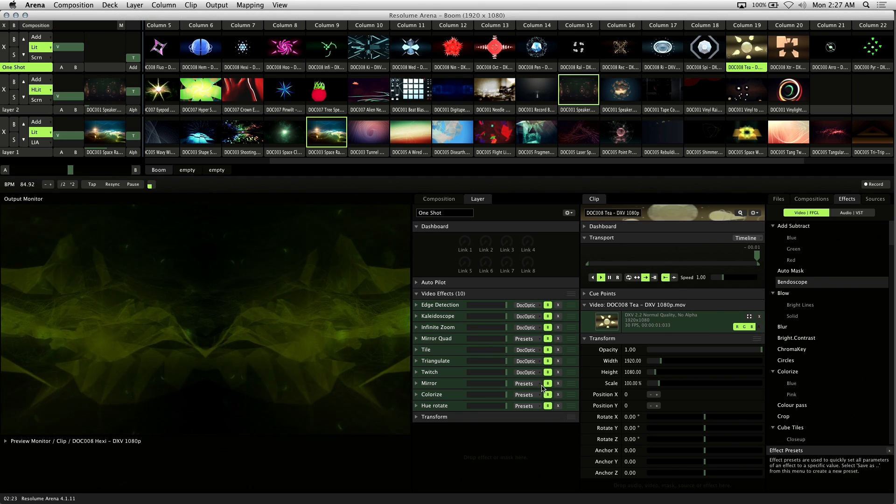
# Select the One Shot layer, show its layer settings and trigger its Ex clip in Column 3.
pyautogui.click(34, 70)
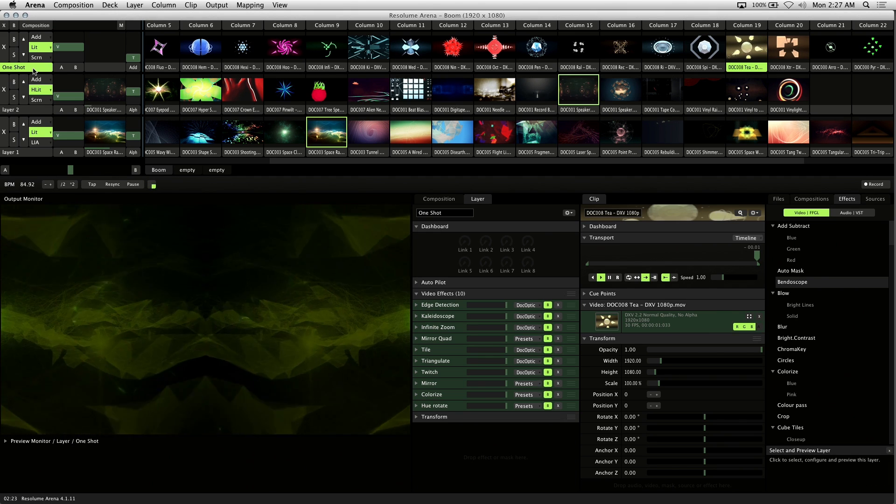
pyautogui.click(426, 199)
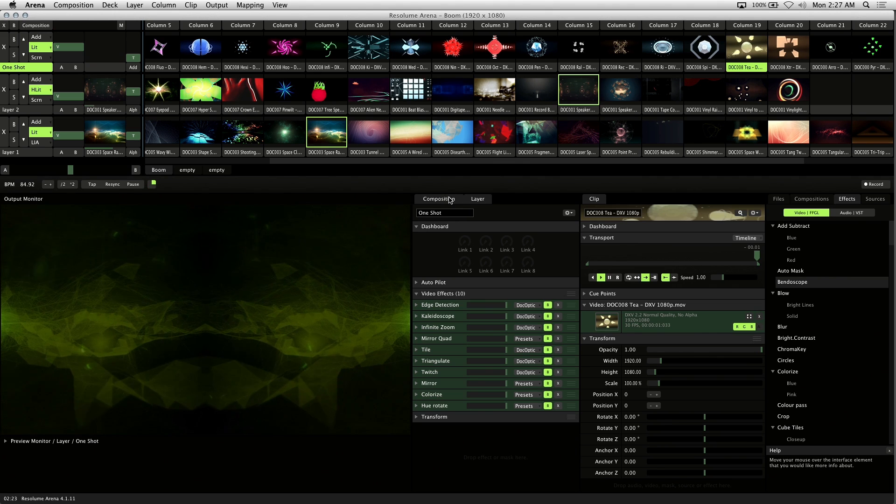
pyautogui.click(478, 199)
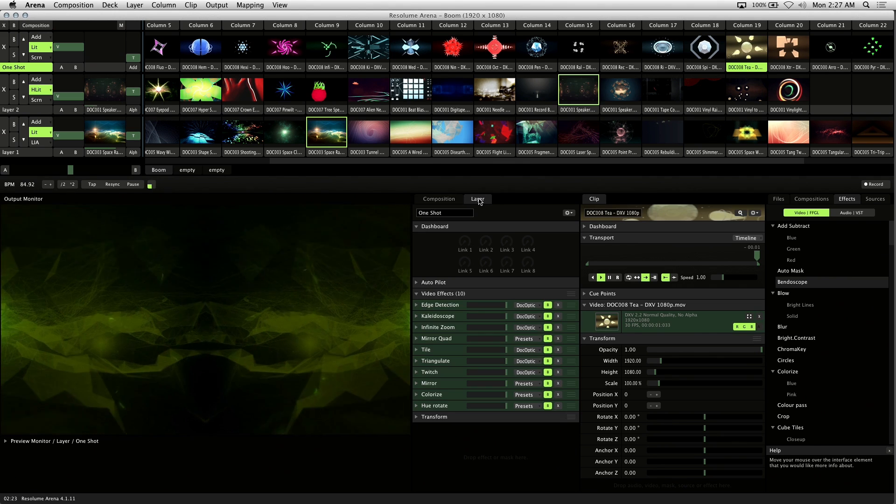
pyautogui.click(326, 47)
pyautogui.hscroll(-4, 248, 50)
pyautogui.click(248, 50)
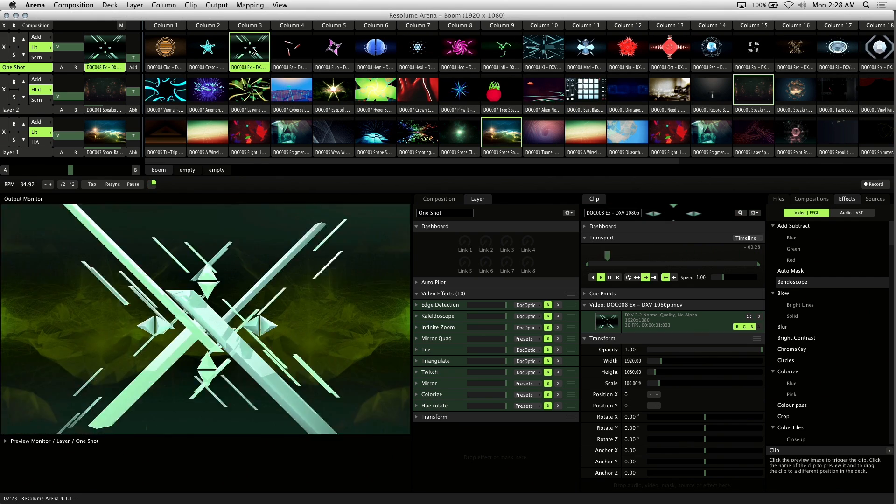
# Loop the Ex clip and add Bendoscope above the One Shot layer's other effects with Divisions at 0.14.
pyautogui.click(629, 277)
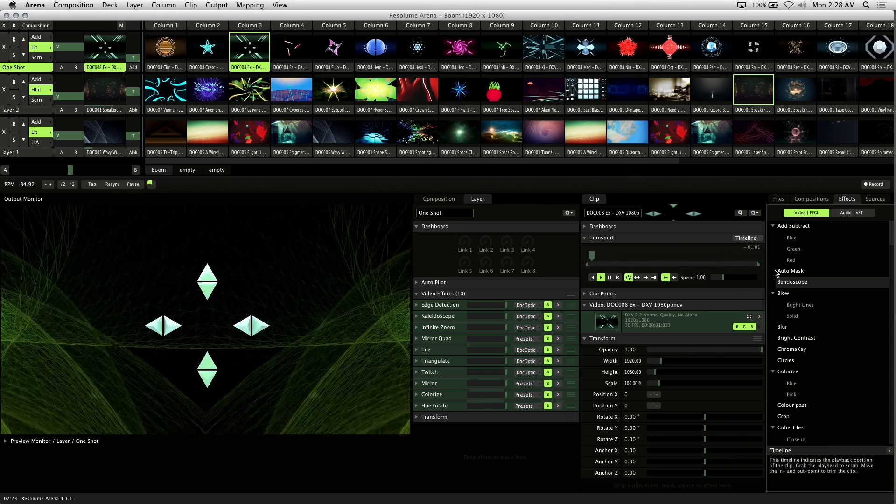
pyautogui.moveTo(792, 282); pyautogui.dragTo(492, 304)
pyautogui.moveTo(494, 343)
pyautogui.mouseDown()
pyautogui.moveTo(516, 341)
pyautogui.moveTo(493, 341)
pyautogui.mouseUp()
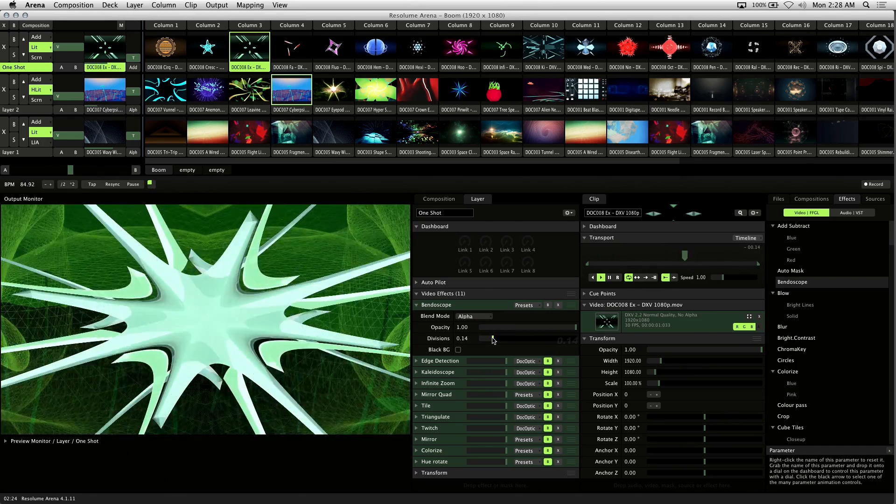
# Set the Ex clip back to play once, trigger it again, and bypass the Bendoscope effect.
pyautogui.click(646, 278)
pyautogui.click(251, 51)
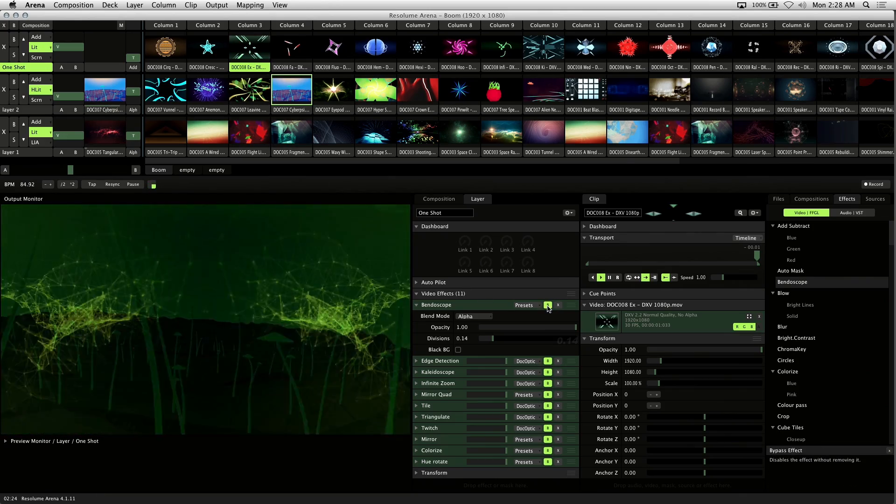
pyautogui.click(417, 305)
pyautogui.click(417, 305)
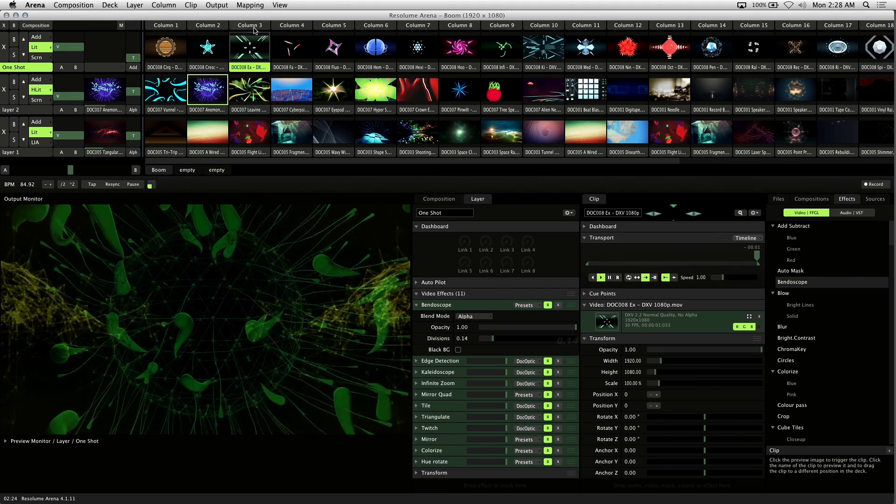
# Map key 1 to Bendoscope's bypass in the composition key map with Piano mode enabled, and stop mapping.
pyautogui.click(250, 5)
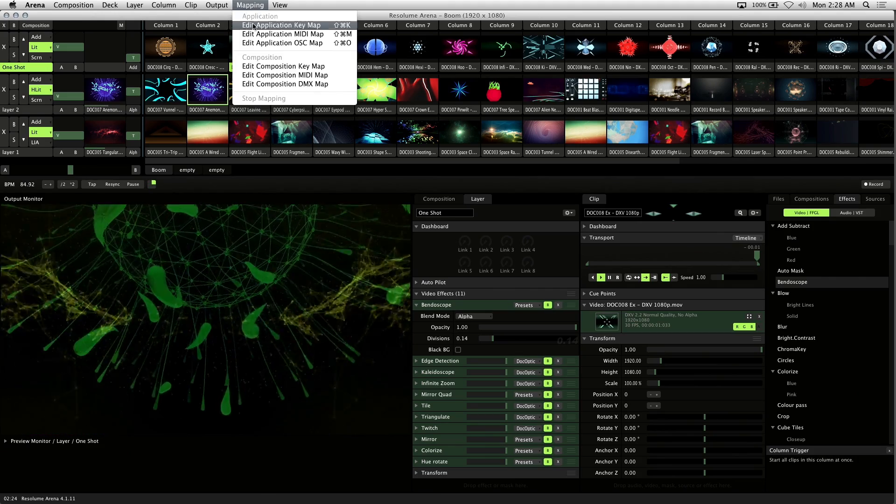
pyautogui.click(320, 67)
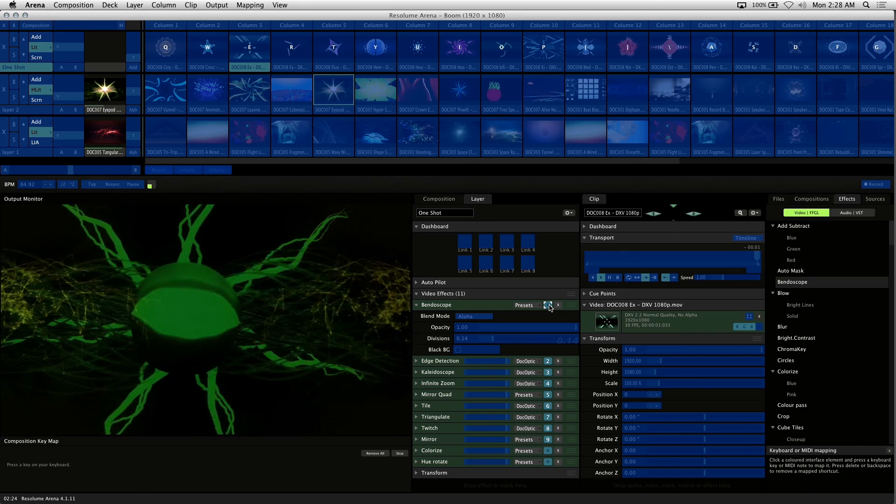
pyautogui.press('1')
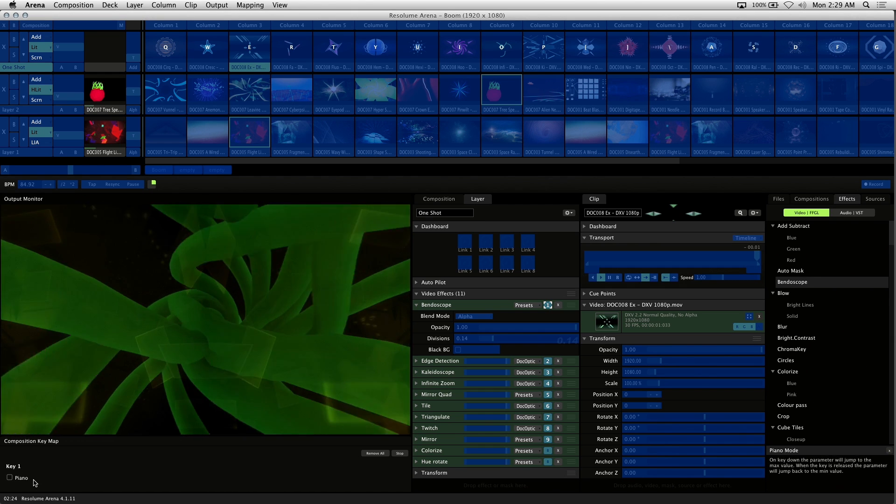
pyautogui.click(9, 478)
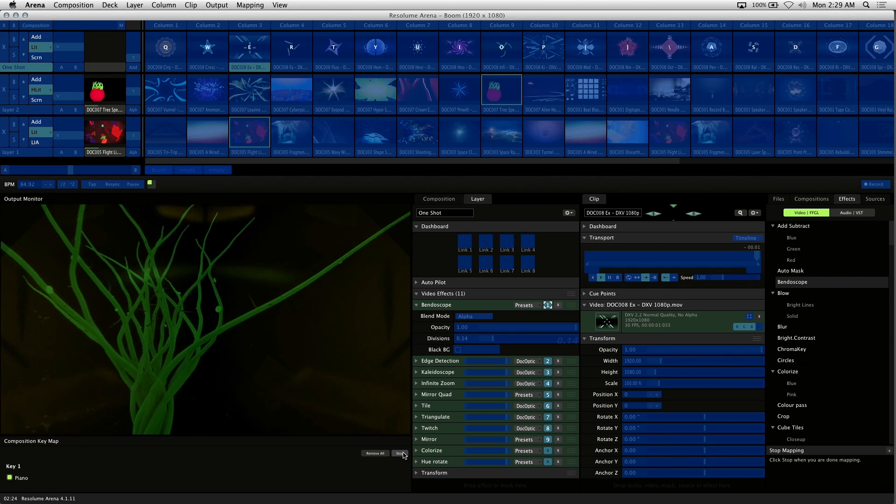
pyautogui.click(256, 5)
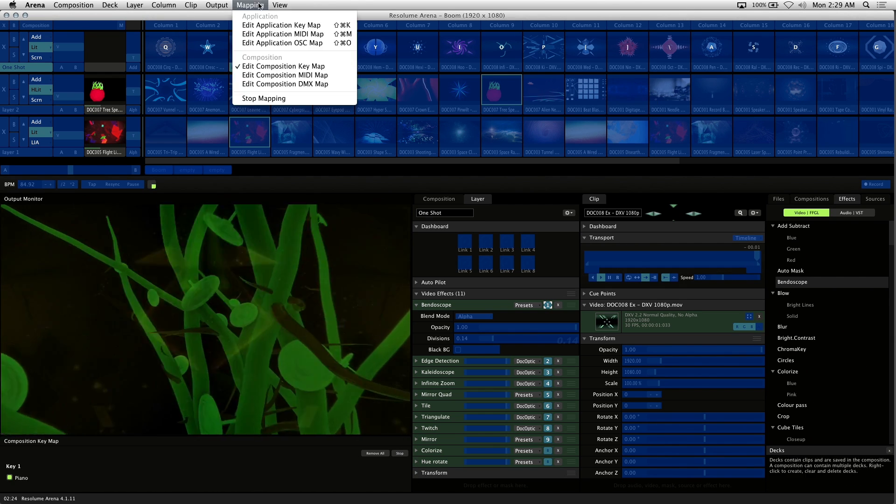
pyautogui.click(275, 100)
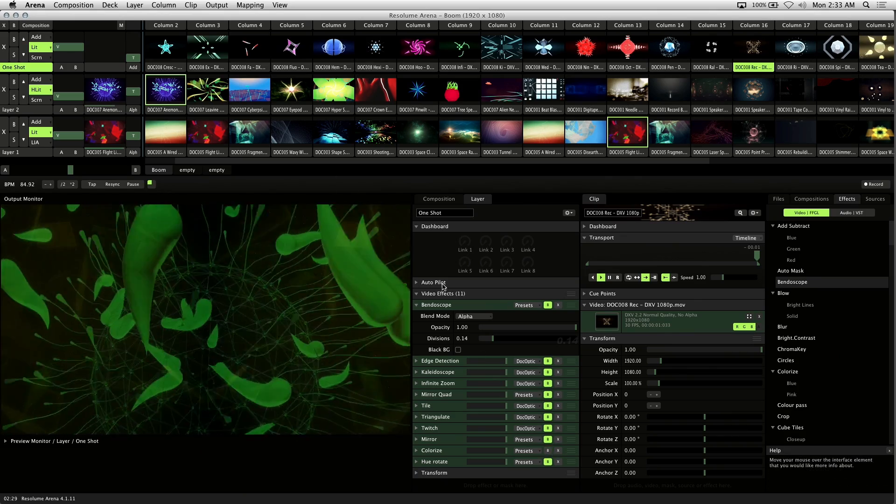
# Perform with the One Shot clips mapped to Q, U, I, P, left bracket, L, J, H and F.
pyautogui.press('q')
pyautogui.press('u')
pyautogui.press('i')
pyautogui.press('u')
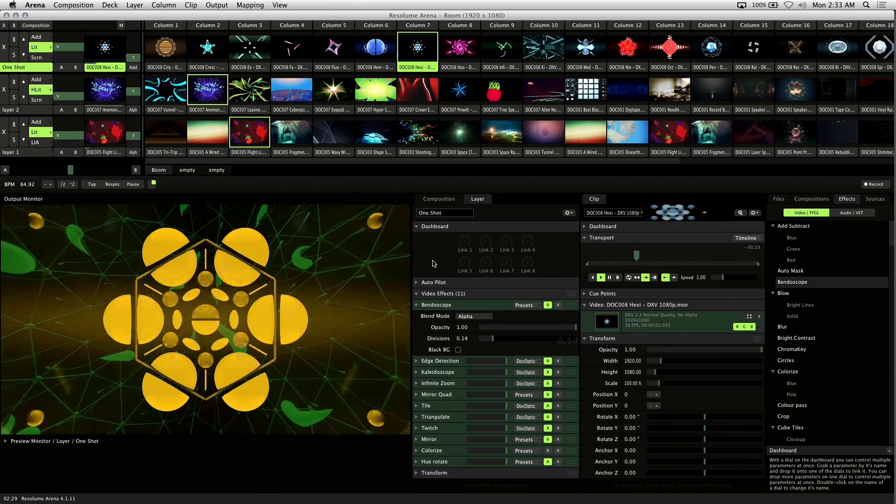
pyautogui.press('p')
pyautogui.press('[')
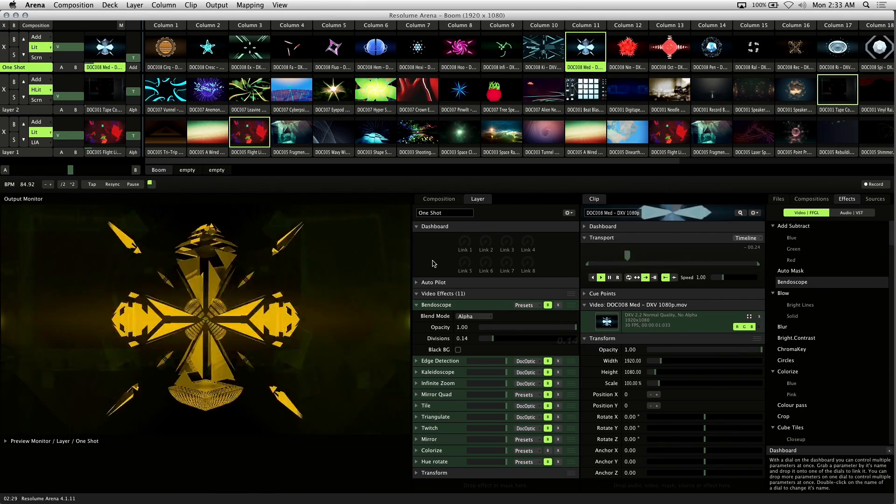
pyautogui.press('l')
pyautogui.press('j')
pyautogui.press('h')
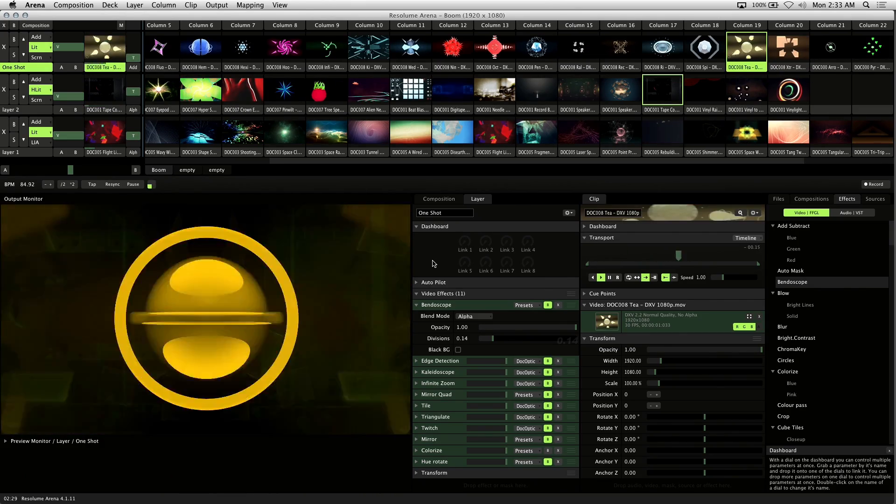
pyautogui.press('f')
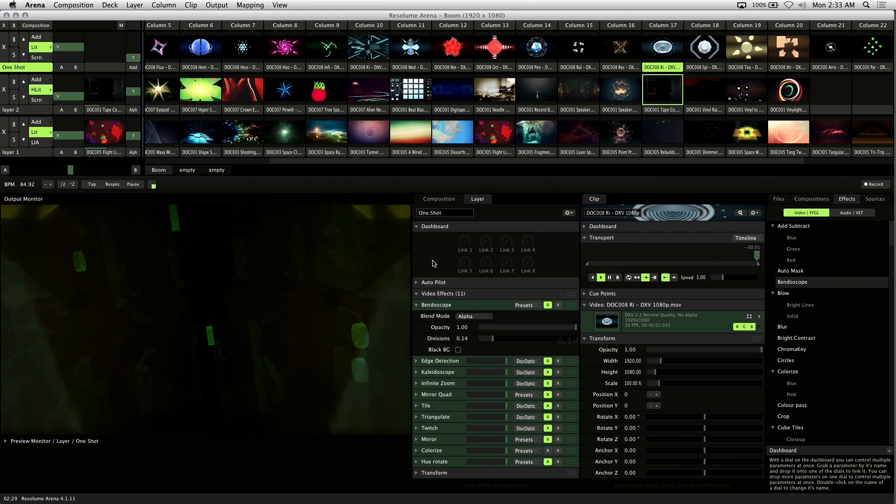
# Trigger One Shot clips including Hoo and Hem while momentarily activating the Tile, Twitch and Kaleidoscope effects from the keyboard.
pyautogui.press('6')
pyautogui.press('8')
pyautogui.press('t')
pyautogui.press('w')
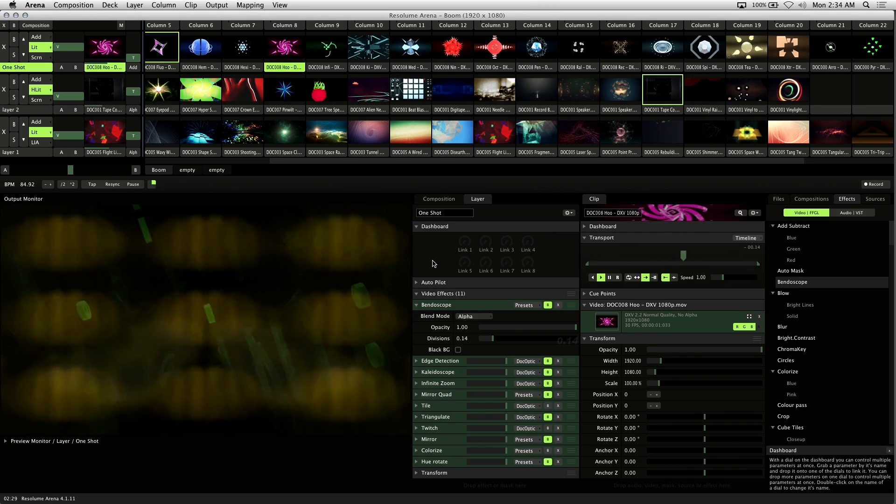
pyautogui.press('e')
pyautogui.press('6')
pyautogui.press('8')
pyautogui.press('3')
pyautogui.press('6')
pyautogui.press('e')
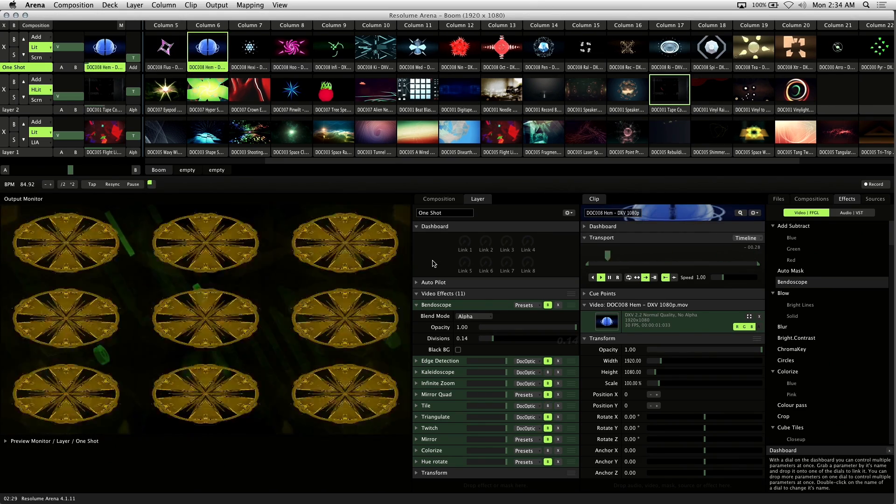
# Retrigger the Hoo clip while momentarily combining the Kaleidoscope, Infinite Zoom, Tile, Triangulate and Mirror effects.
pyautogui.press('3')
pyautogui.press('6')
pyautogui.press('4')
pyautogui.press('t')
pyautogui.press('7')
pyautogui.press('t')
pyautogui.press('4')
pyautogui.press('7')
pyautogui.press('6')
pyautogui.press('9')
pyautogui.press('t')
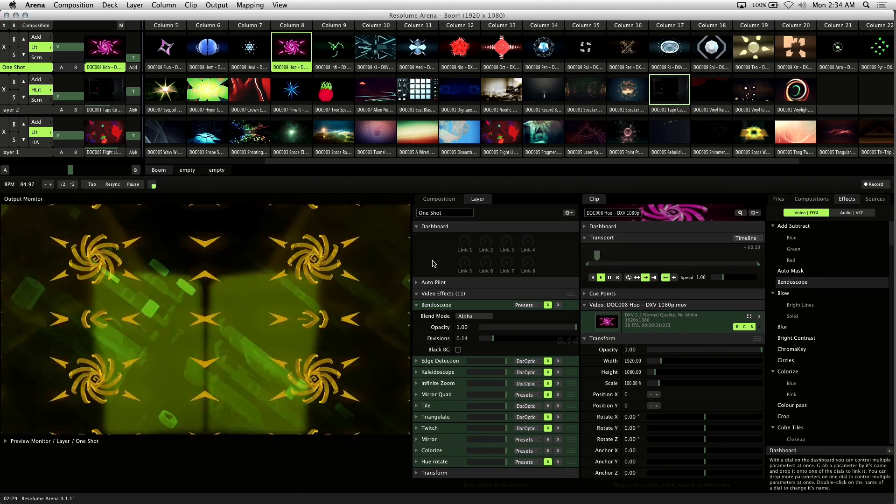
# Trigger more mapped One Shot clips while momentarily activating the Tile and Mirror Quad effects.
pyautogui.press('6')
pyautogui.press('5')
pyautogui.press('r')
pyautogui.press('t')
# Play the Hoo clip with the Mirror and Infinite Zoom effects momentarily activated in alternation.
pyautogui.press('t')
pyautogui.press('5')
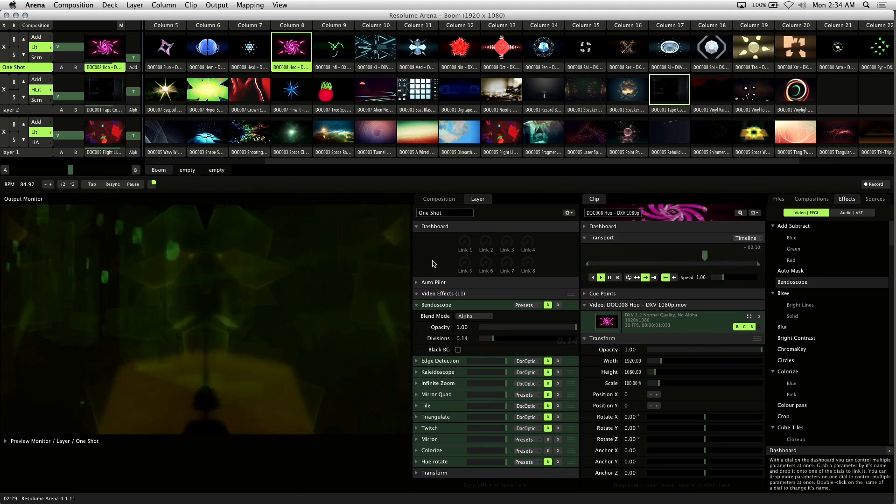
pyautogui.press('9')
pyautogui.press('t')
pyautogui.press('4')
pyautogui.press('9')
pyautogui.press('4')
pyautogui.press('9')
# Perform with a mapped One Shot clip while momentarily activating the Kaleidoscope and Triangulate effects.
pyautogui.press('3')
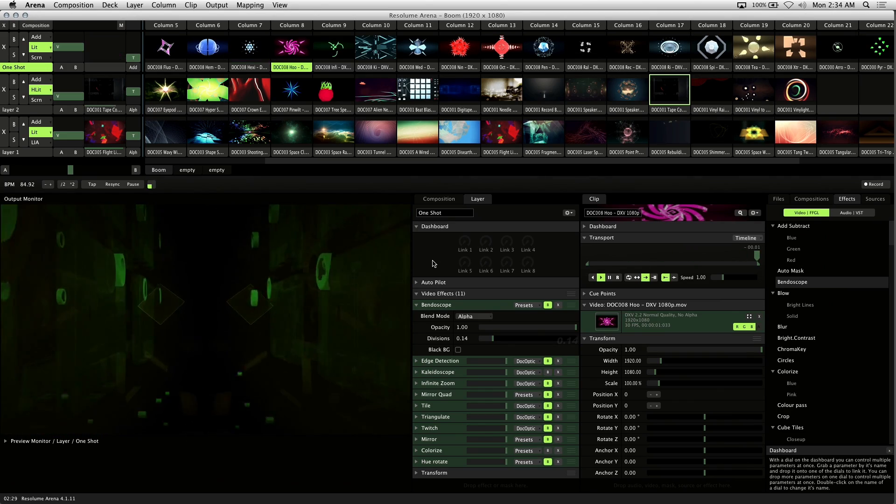
pyautogui.press('7')
pyautogui.press('t')
pyautogui.press('3')
pyautogui.press('7')
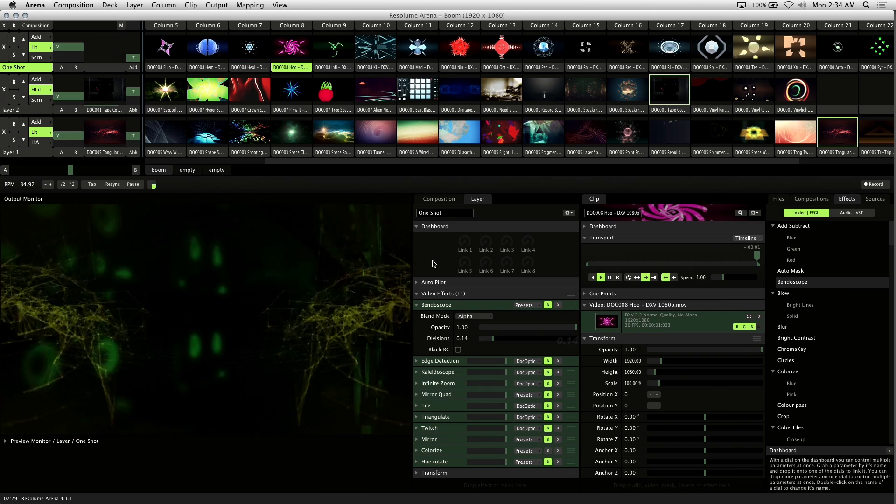